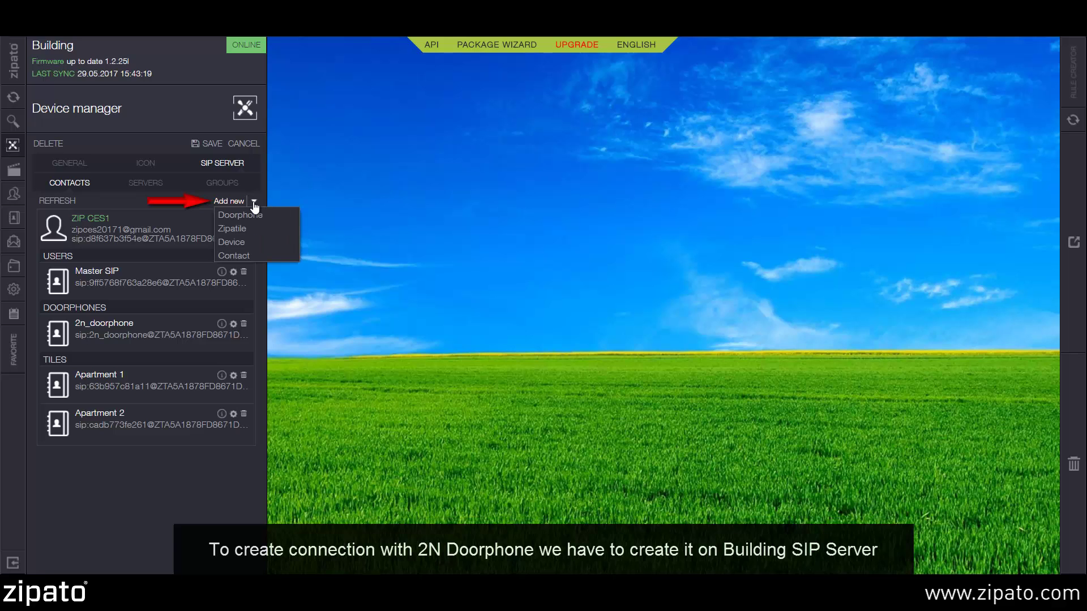
Create a doorphone device named 2n_doorphone_test on the SIP server and open its contact info
left_click(254, 215)
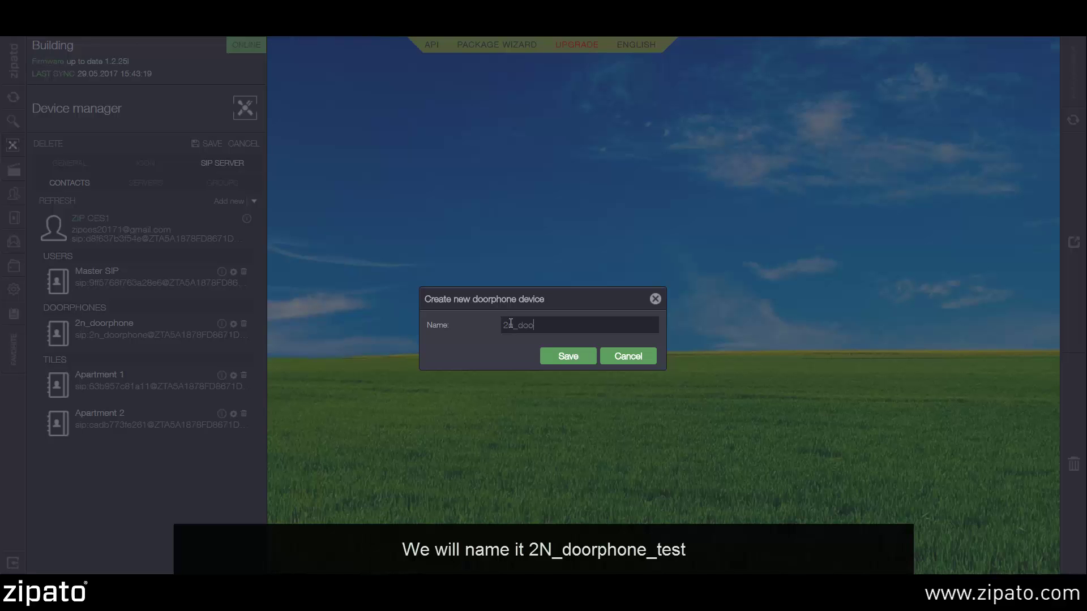
type("2n_doorphone_test")
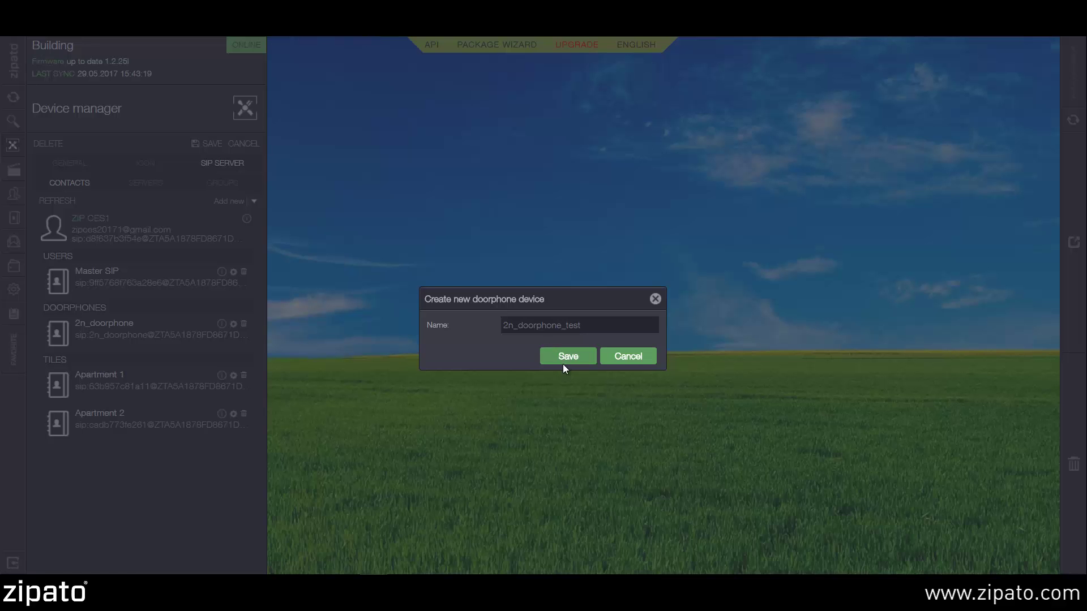
left_click(564, 363)
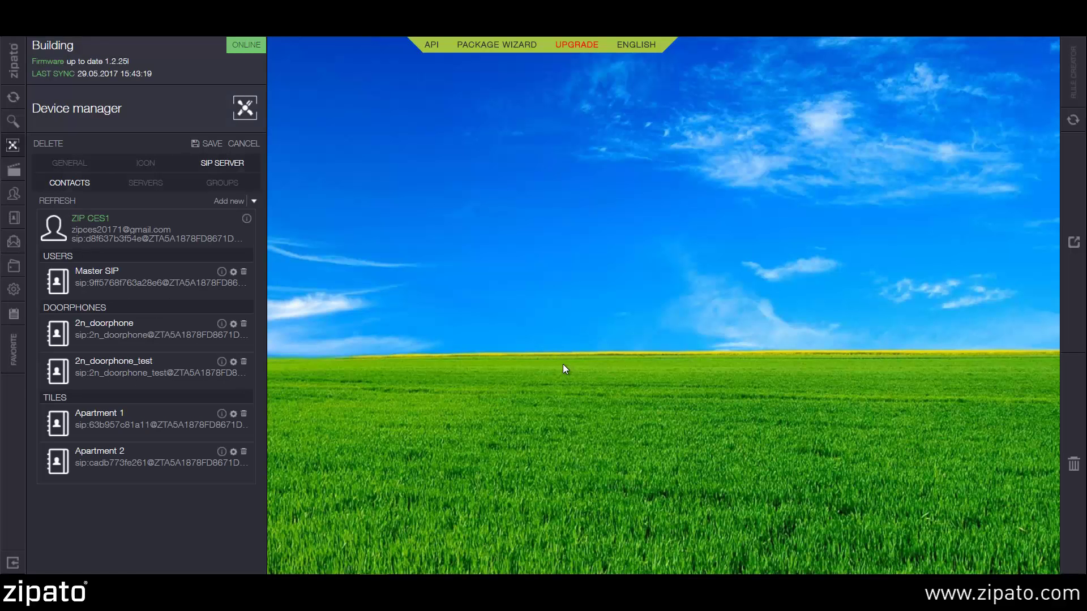
left_click(222, 362)
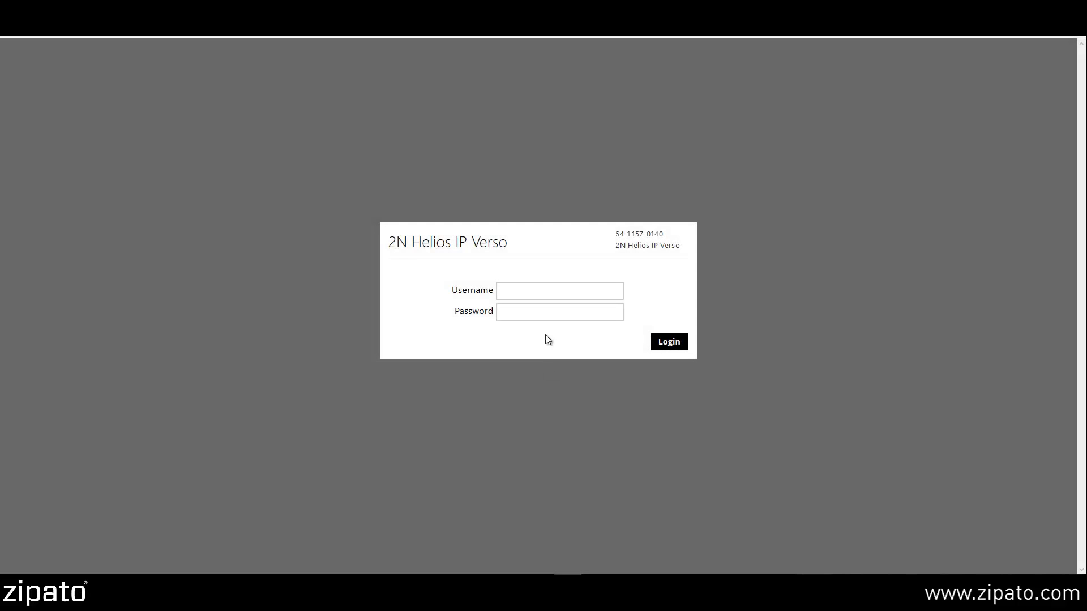
Switch to the 2N Helios IP Verso web interface, log in as admin with the account password, and open the phone services
left_click(538, 290)
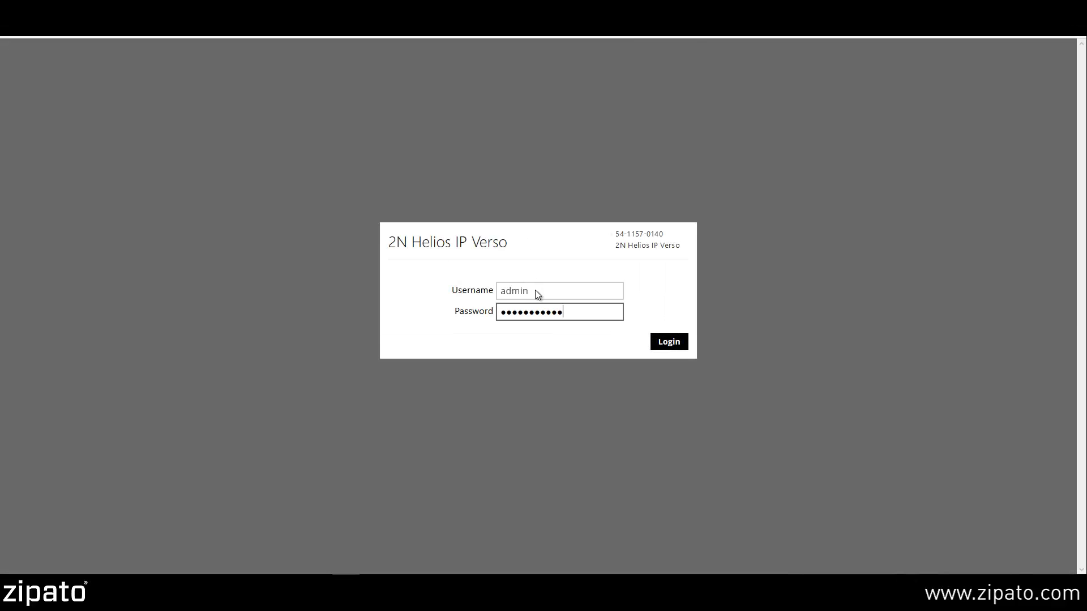
key("Return")
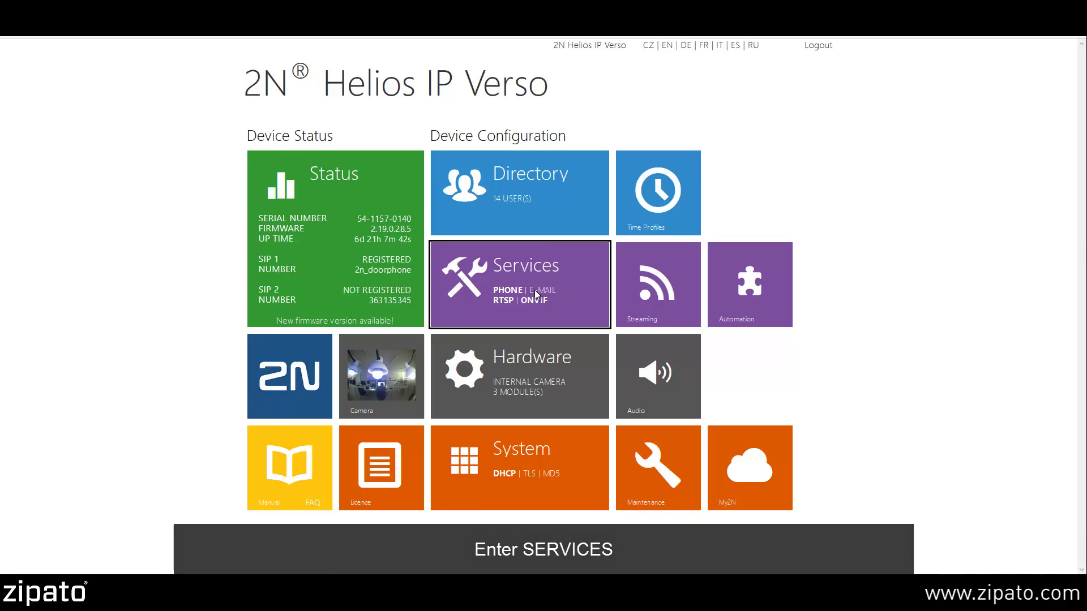
left_click(535, 290)
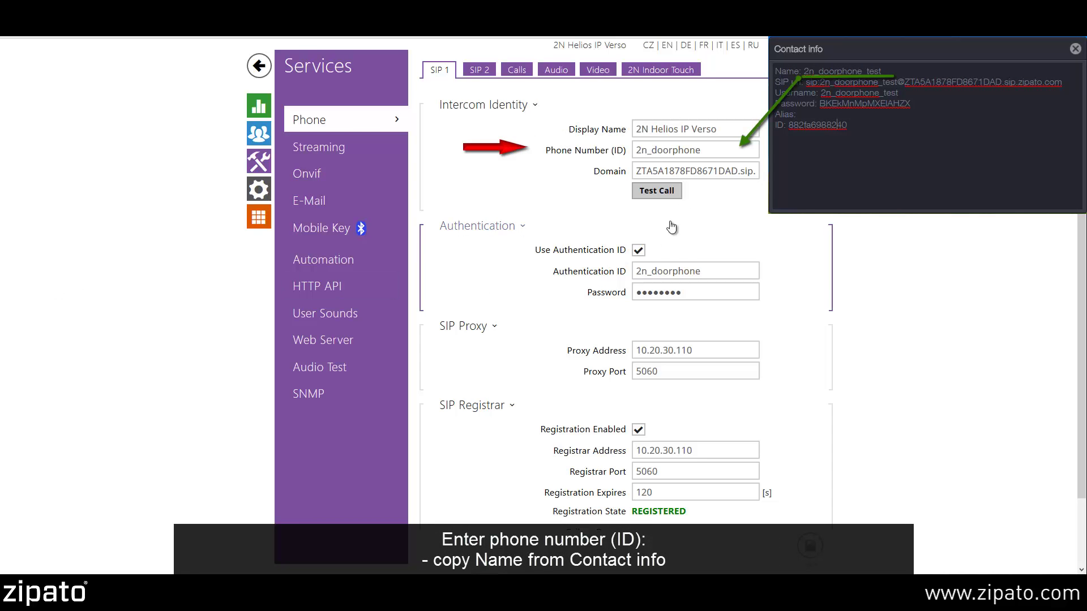
Set the SIP 1 phone number (ID) to 2n_doorphone_test and the domain to the part of the contact's SIP URI after the @ sign
left_click_drag(705, 152, 628, 154)
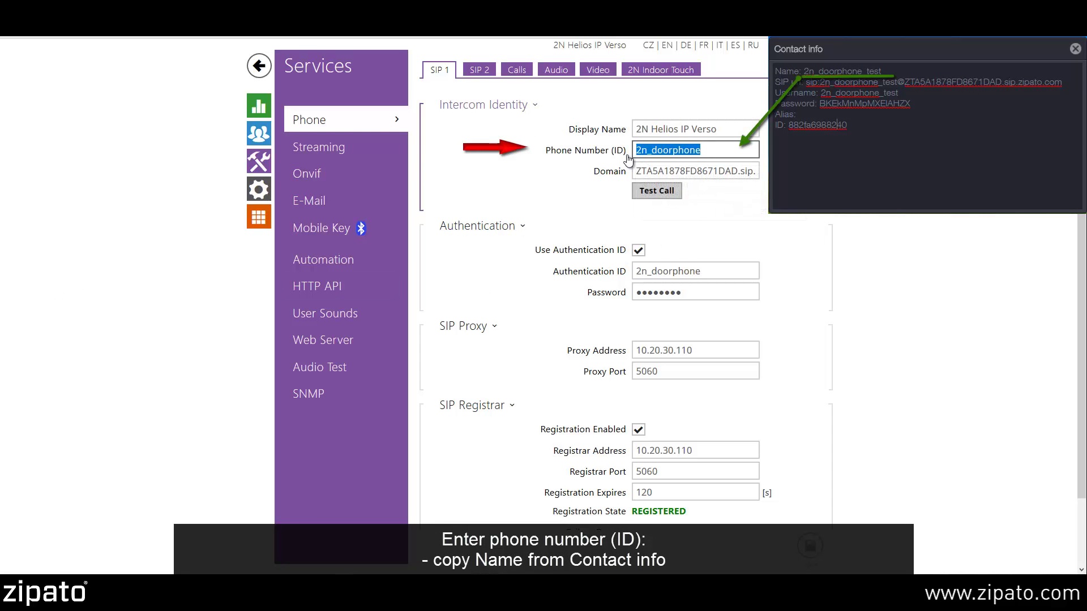
type("2n_doorphone_test")
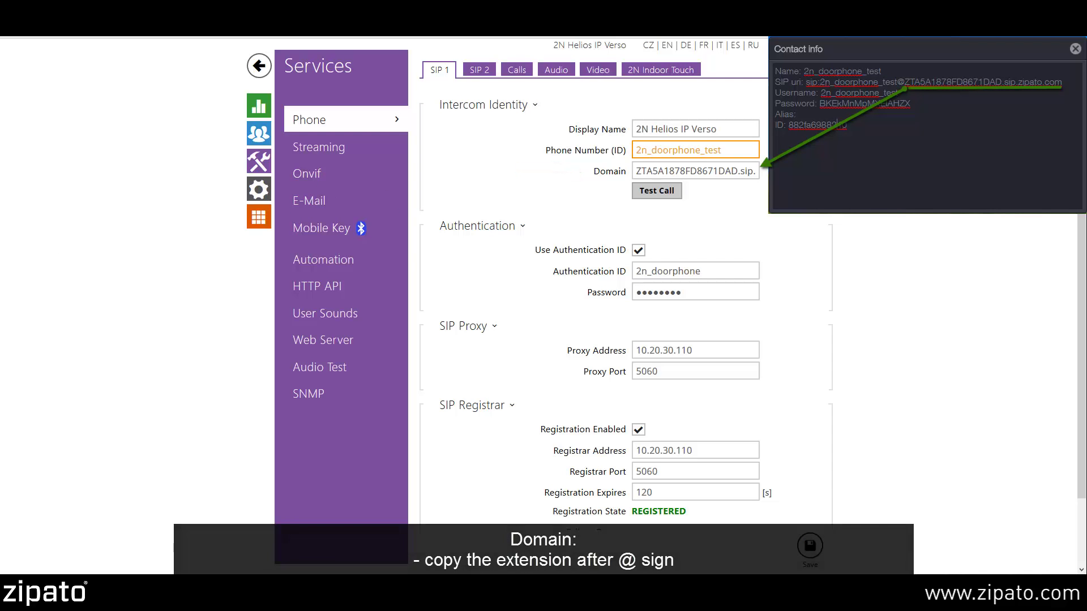
triple_click(638, 170)
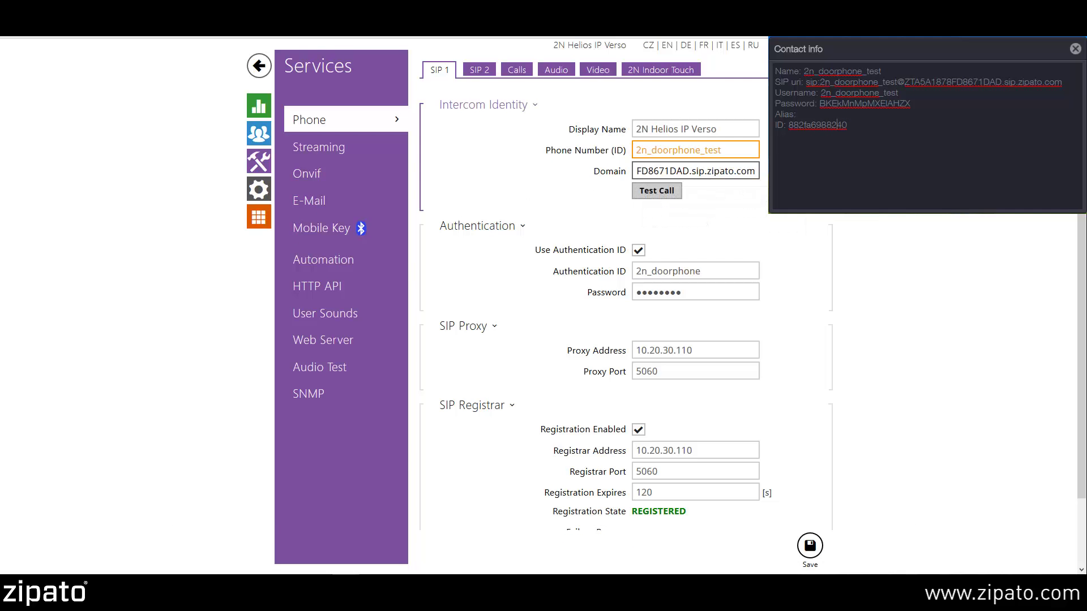
Copy the phone number (ID) 2n_doorphone_test into the Authentication ID
triple_click(637, 150)
key("ctrl+c")
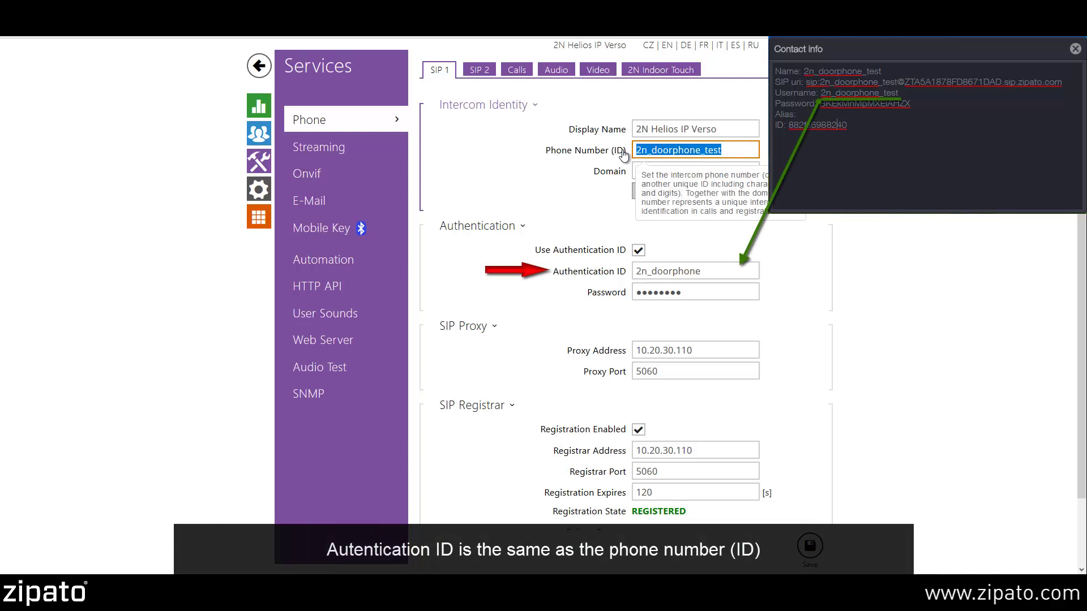
triple_click(640, 271)
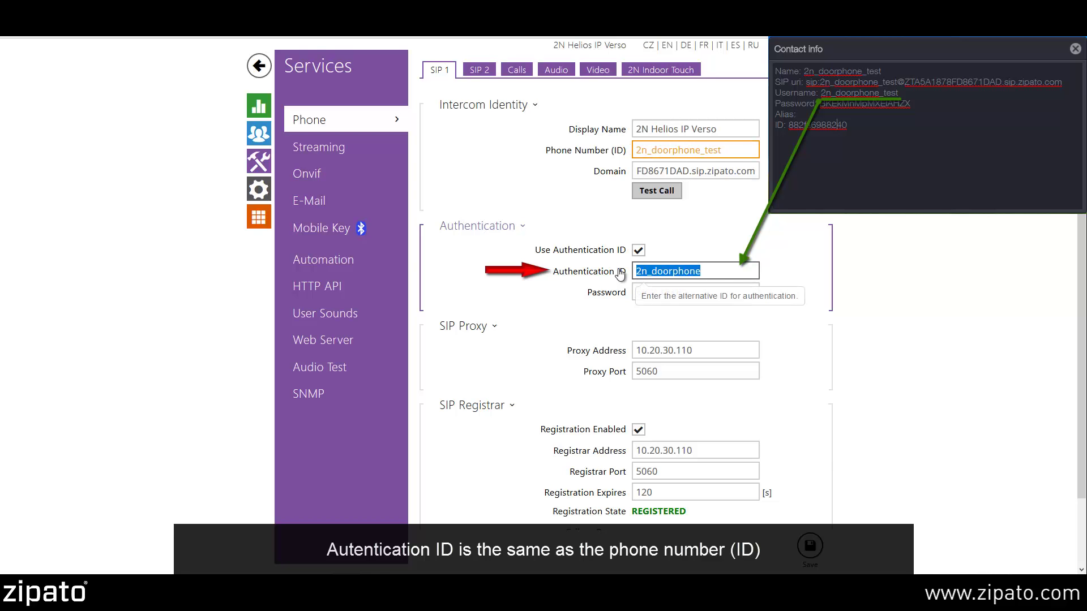
key("ctrl+v")
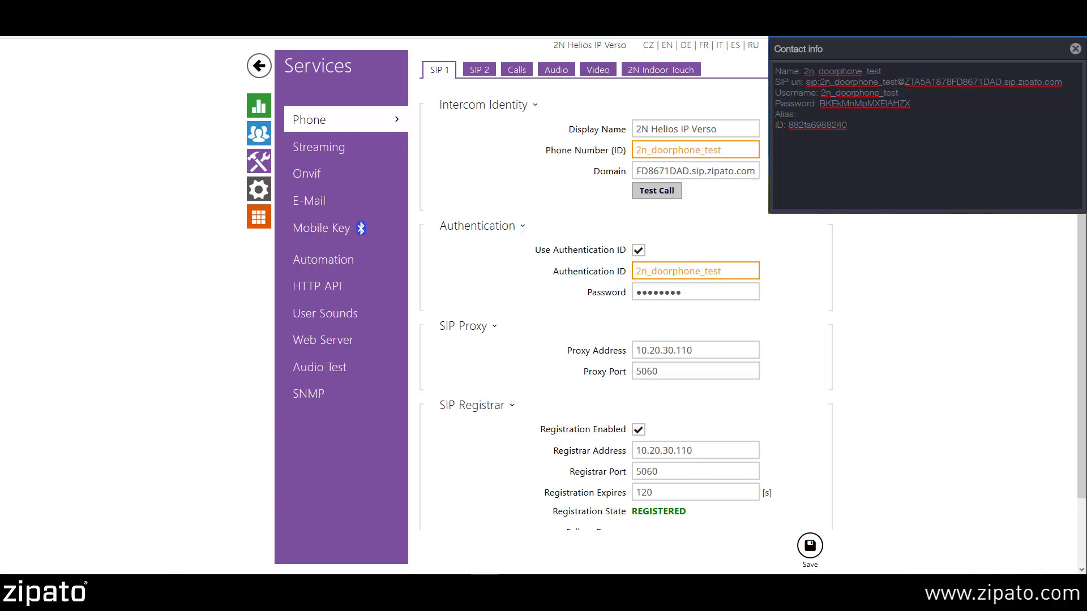
Replace the SIP 1 authentication password with the password from the doorphone's contact info and save the phone settings
left_click_drag(681, 292, 630, 292)
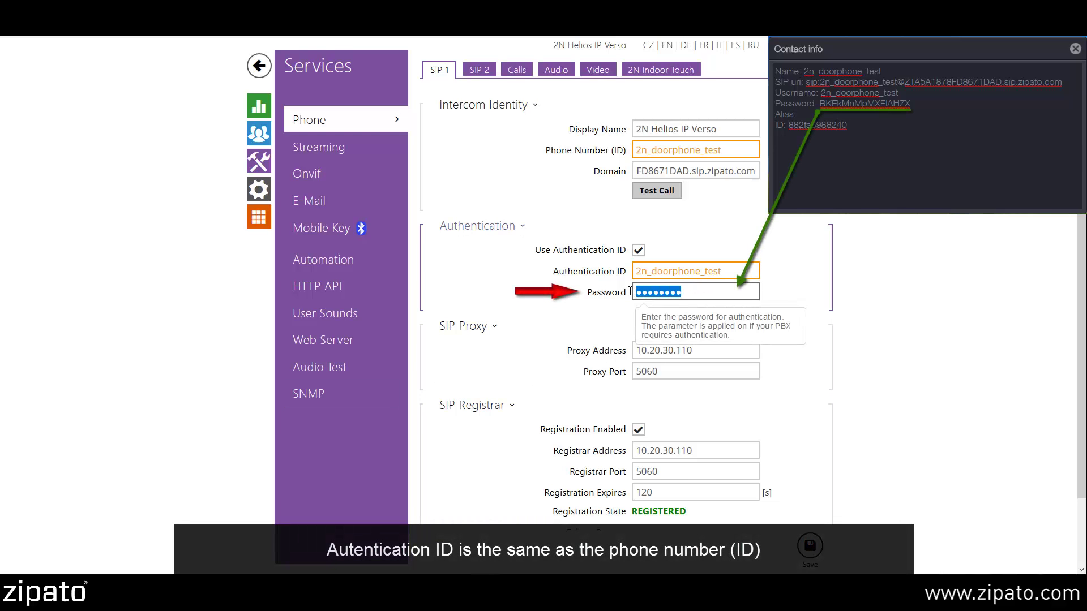
key("ctrl+v")
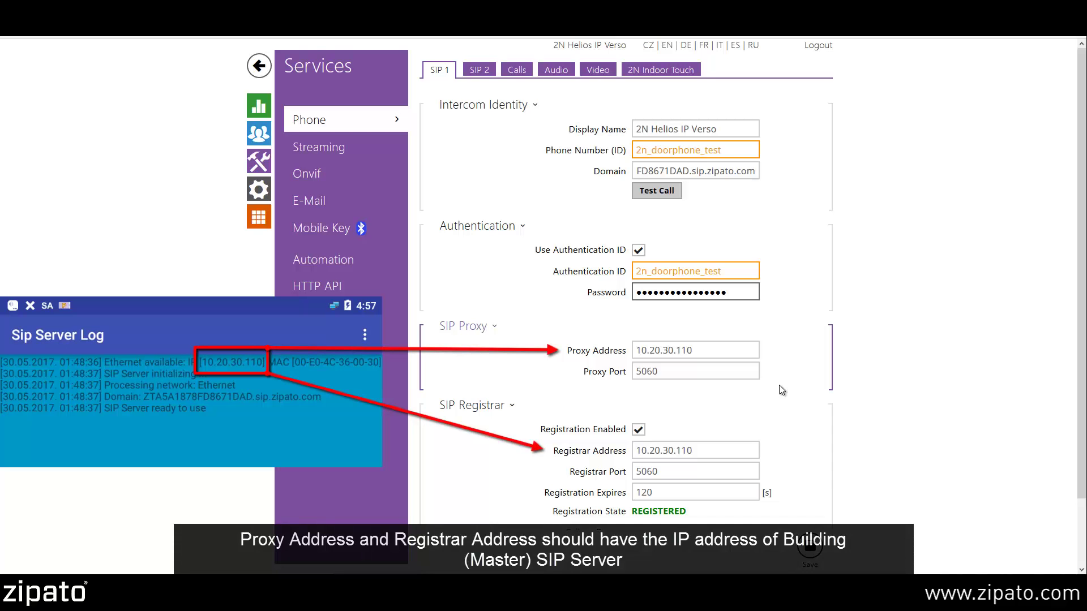
left_click(810, 546)
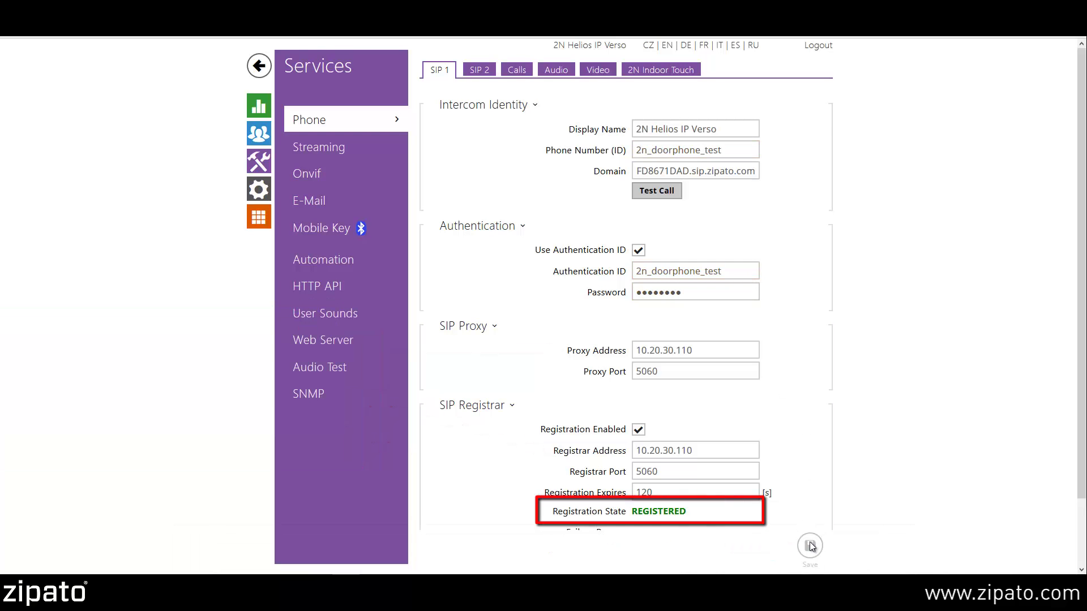
Name directory user 1 Master SIP, paste the Master SIP contact's SIP URI as its first phone number, and save
left_click(259, 135)
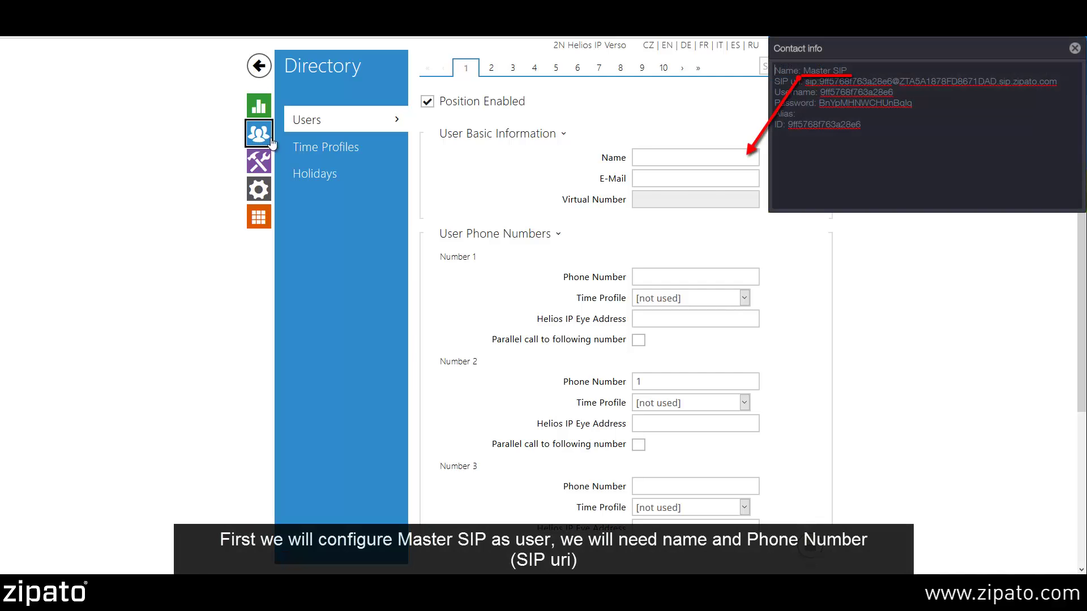
left_click(651, 156)
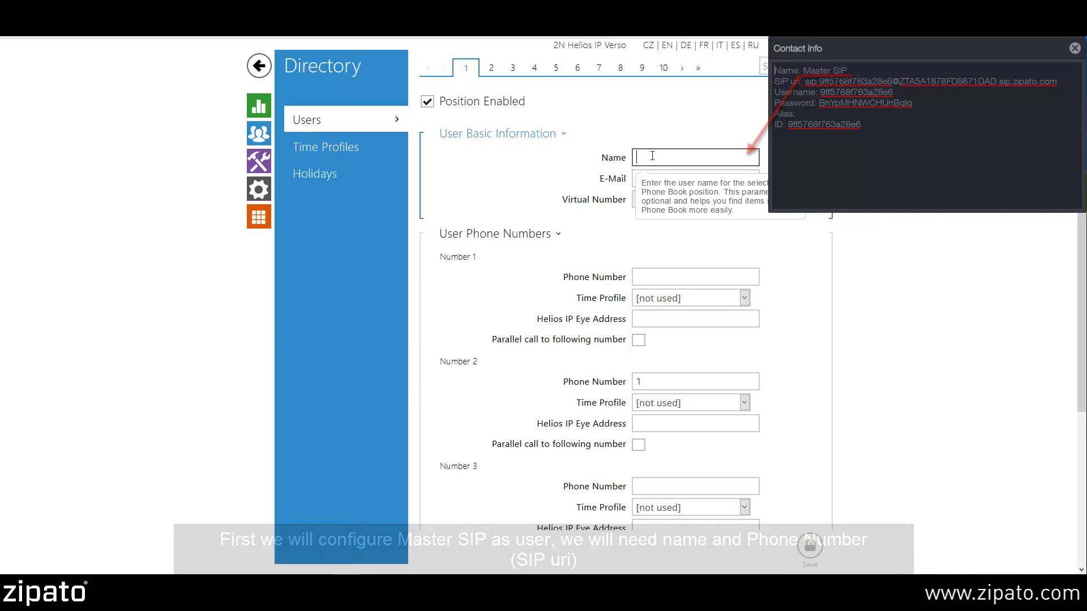
type("Master SIP")
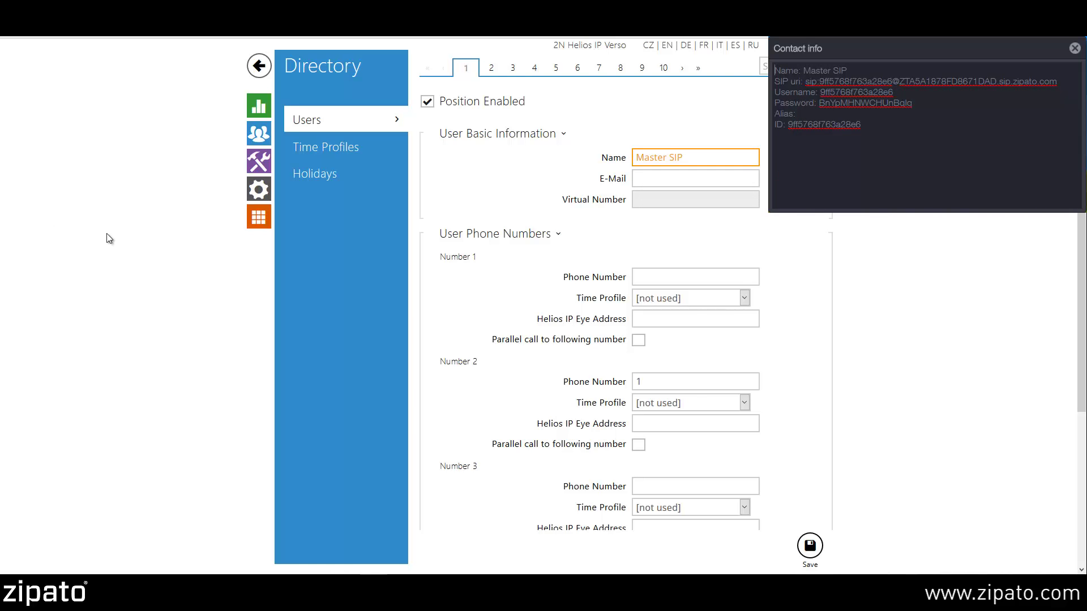
left_click(655, 278)
key("ctrl+v")
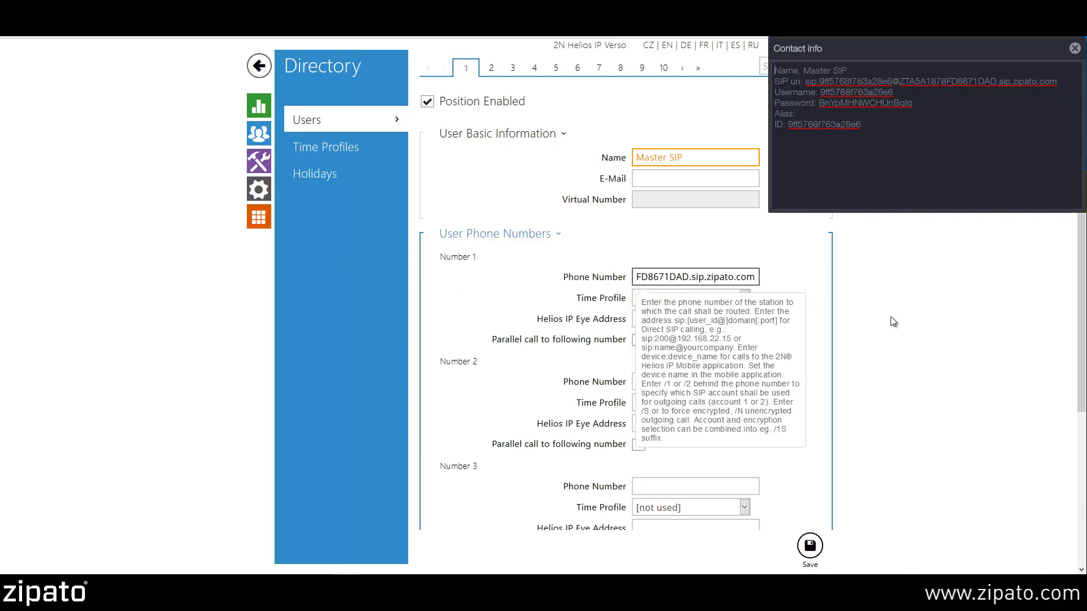
left_click(905, 321)
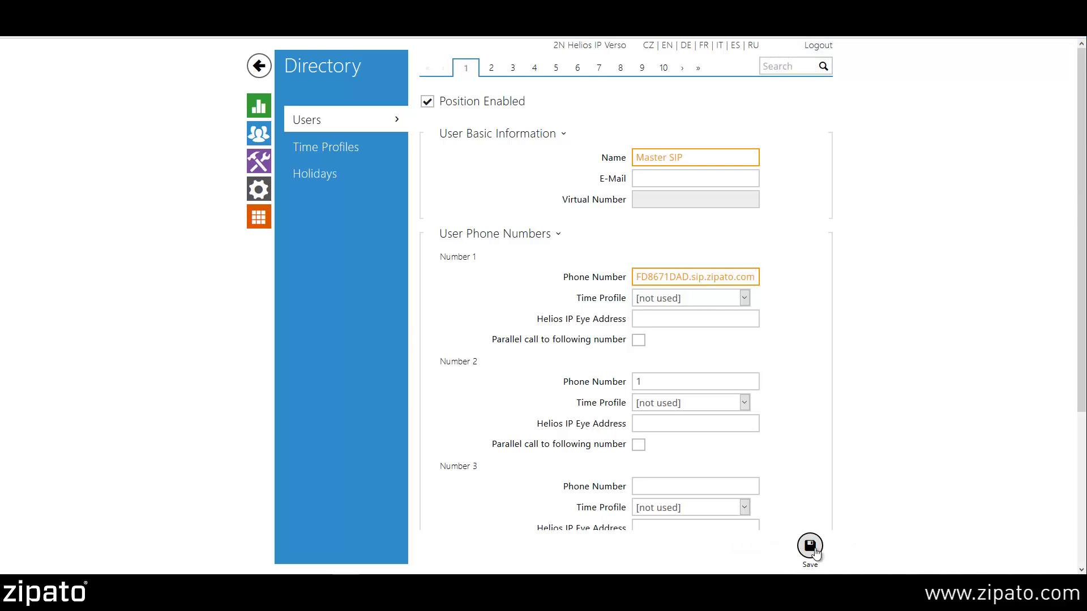
left_click(812, 547)
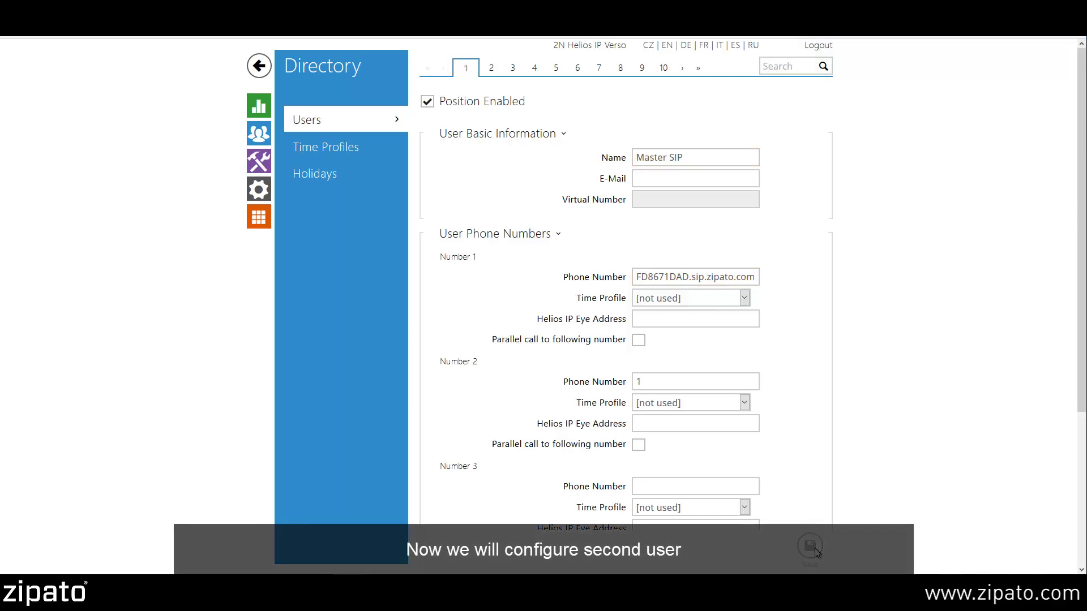
Name directory user 2 Apartment 1 Cluster, paste the Apartment 1 contact's SIP URI as its first phone number, and save
left_click(490, 68)
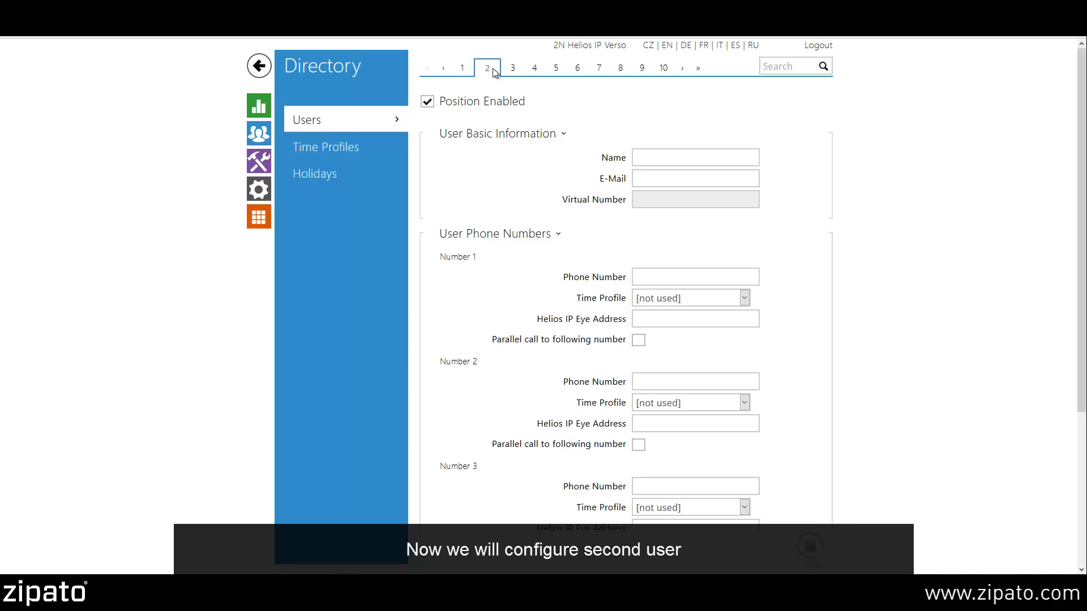
left_click(656, 157)
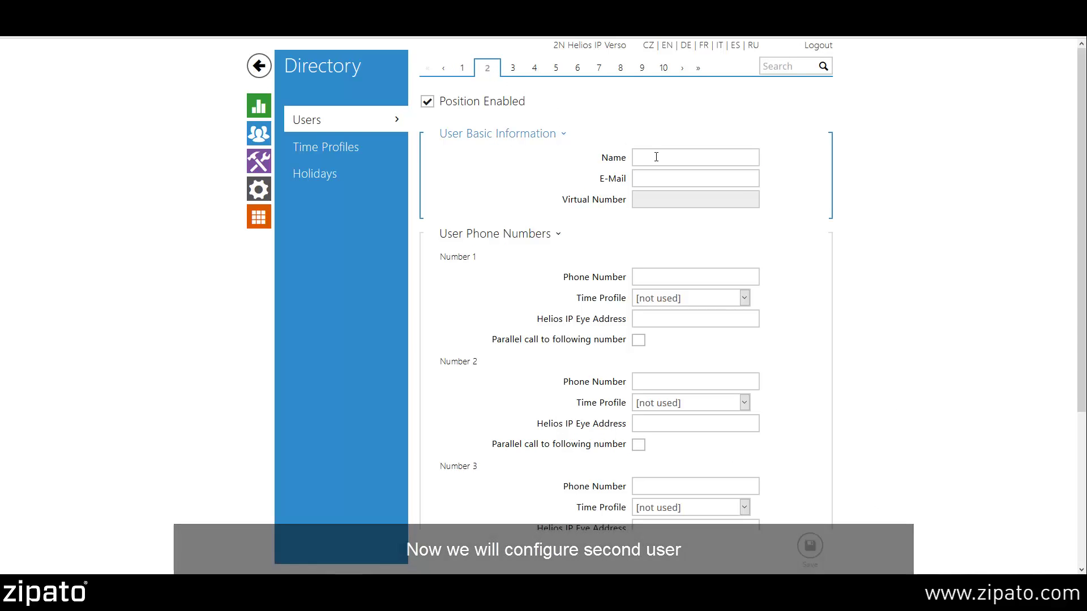
type("Apartment 1")
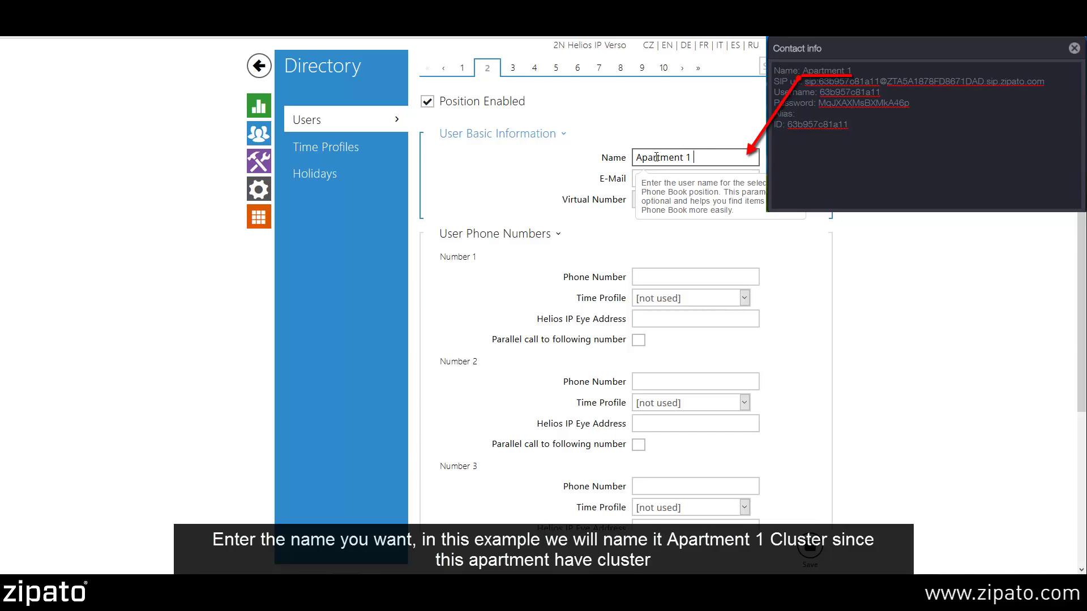
type(" Cluster")
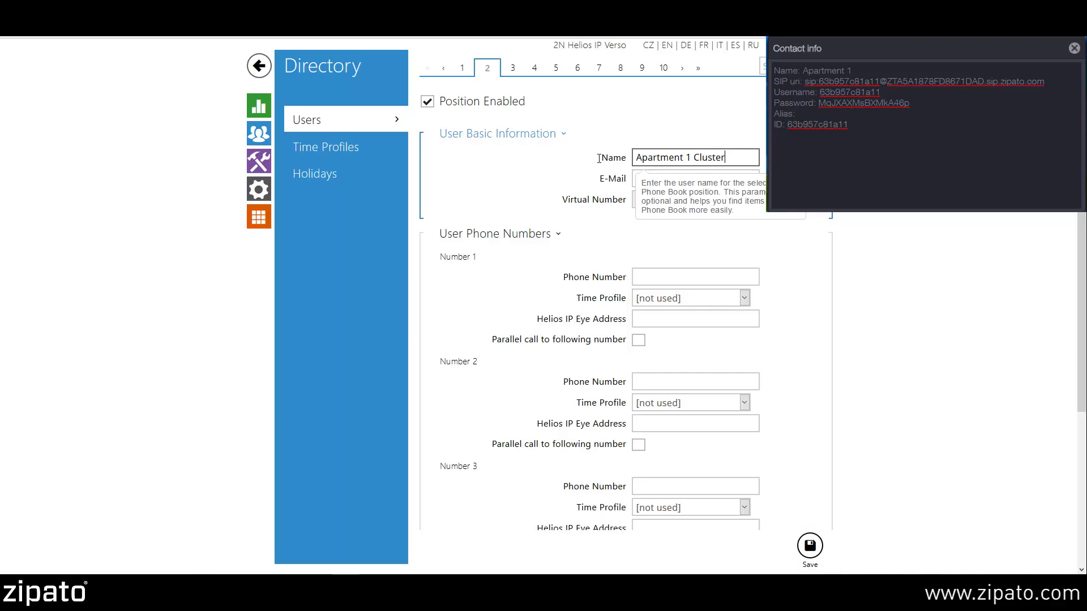
left_click(234, 183)
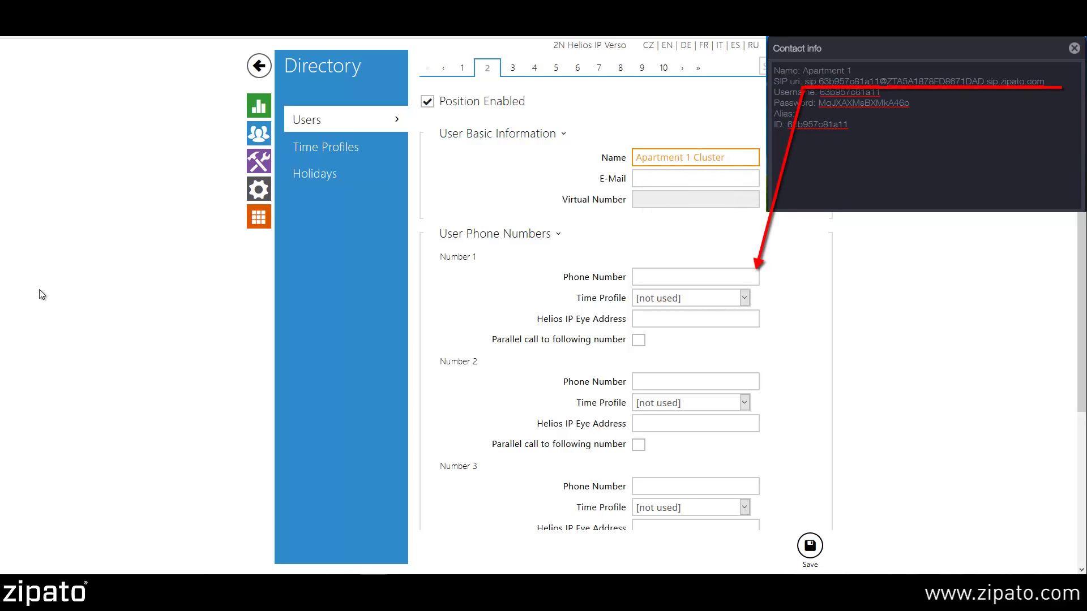
left_click(656, 277)
key("ctrl+v")
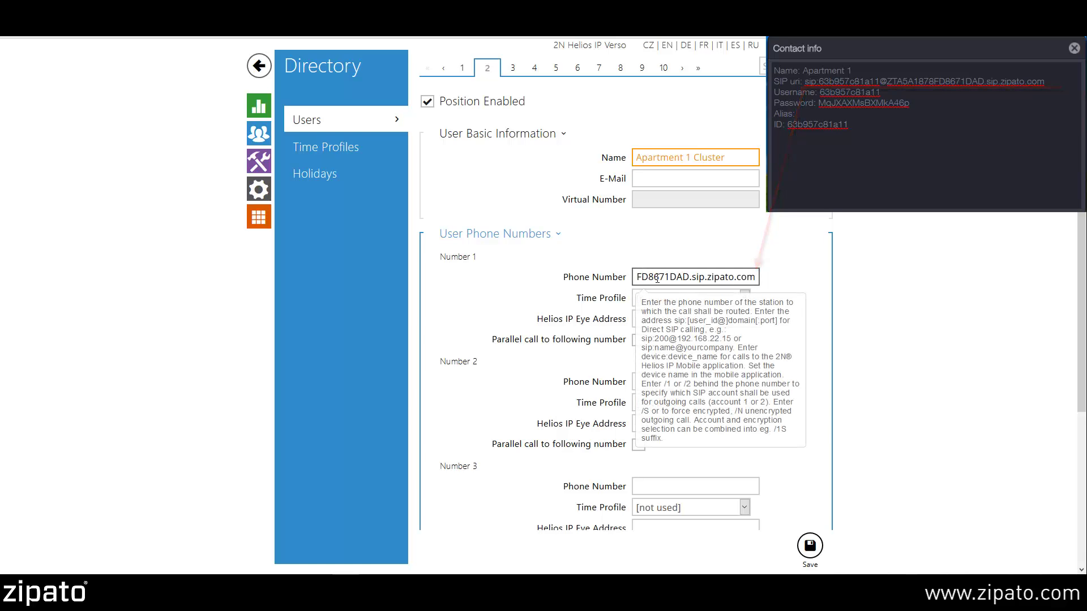
left_click(808, 546)
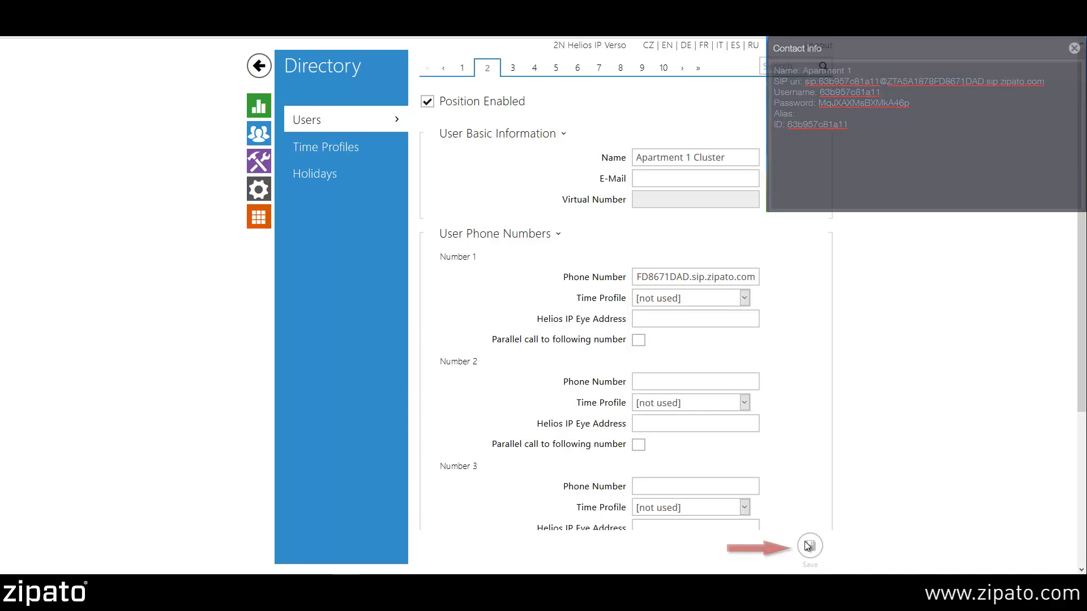
Name directory user 3 Apartment 2, paste the Apartment 2 contact's SIP URI as its first phone number, and save
left_click(520, 68)
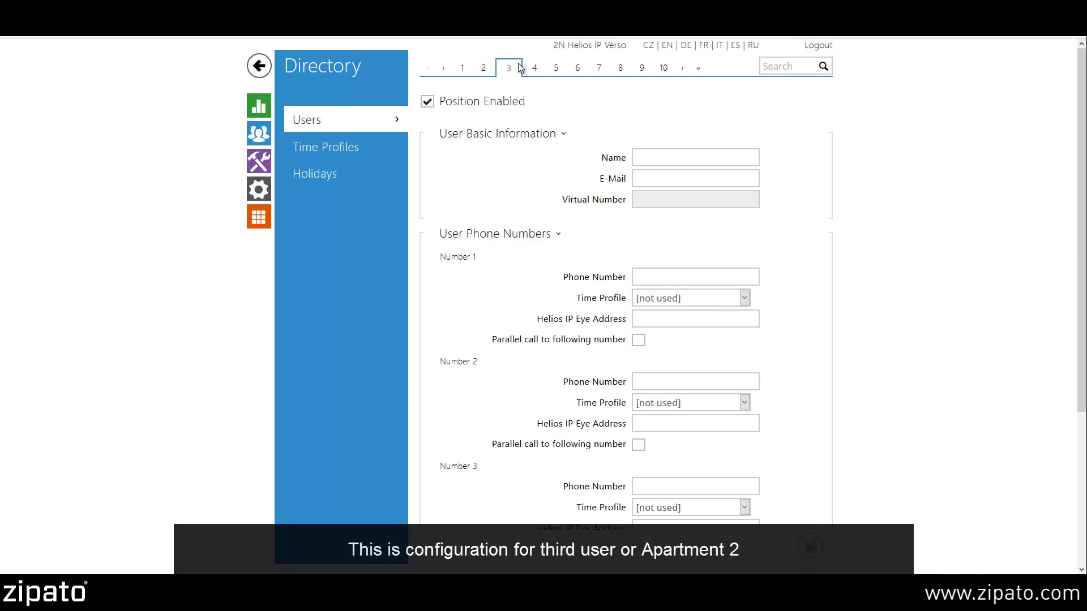
left_click(645, 157)
type("A")
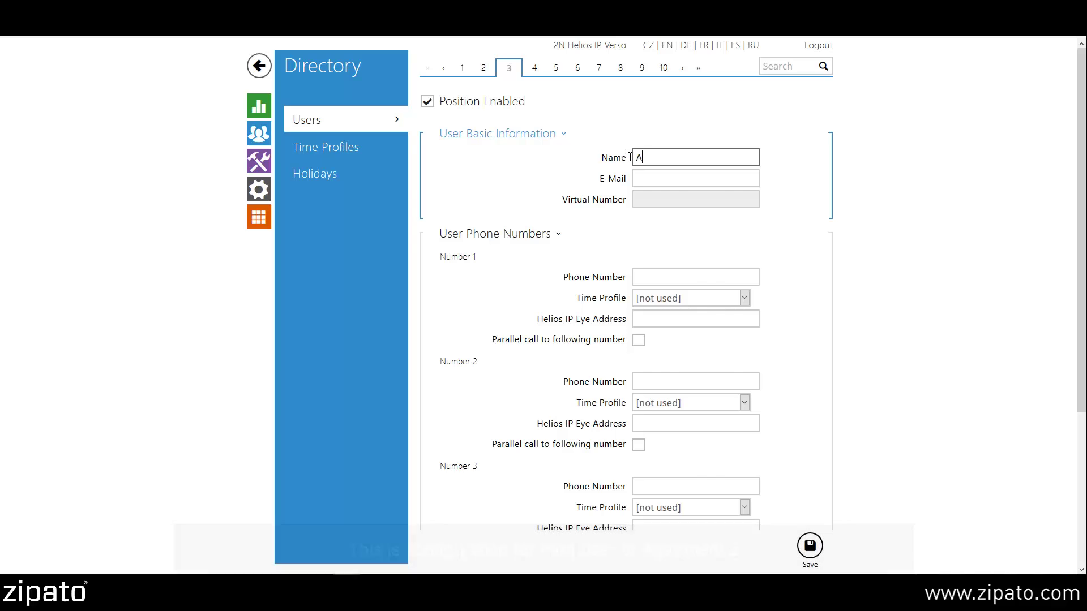
type("partment 2")
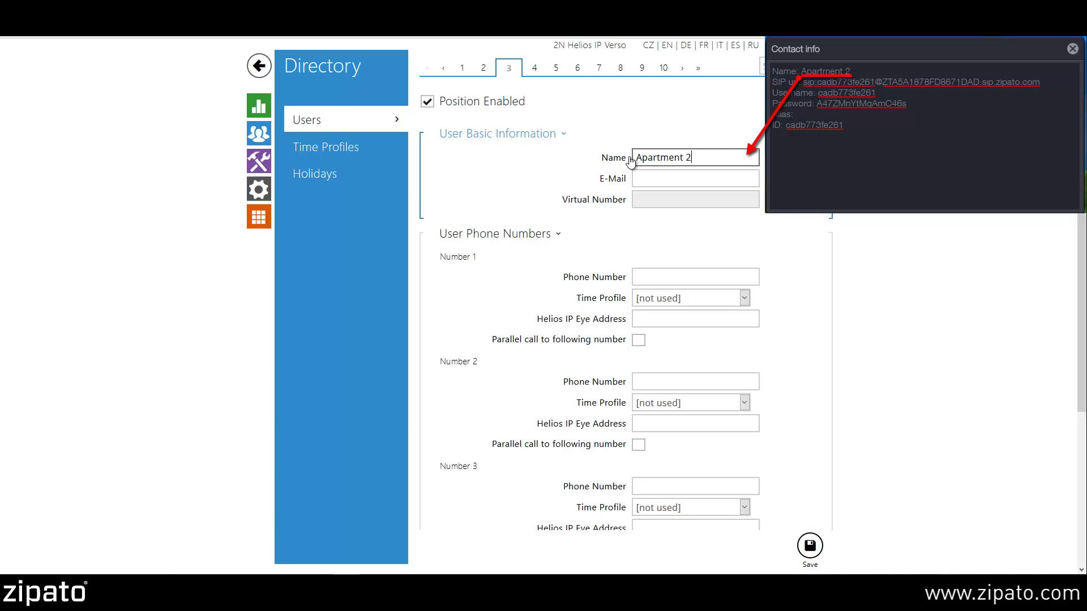
left_click(548, 179)
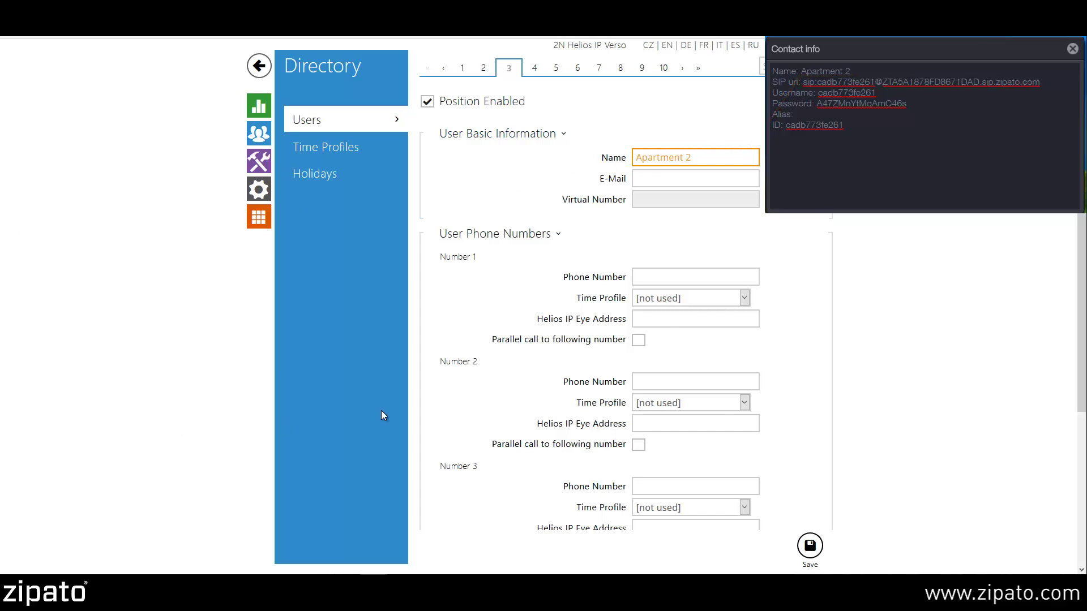
left_click(645, 277)
key("ctrl+v")
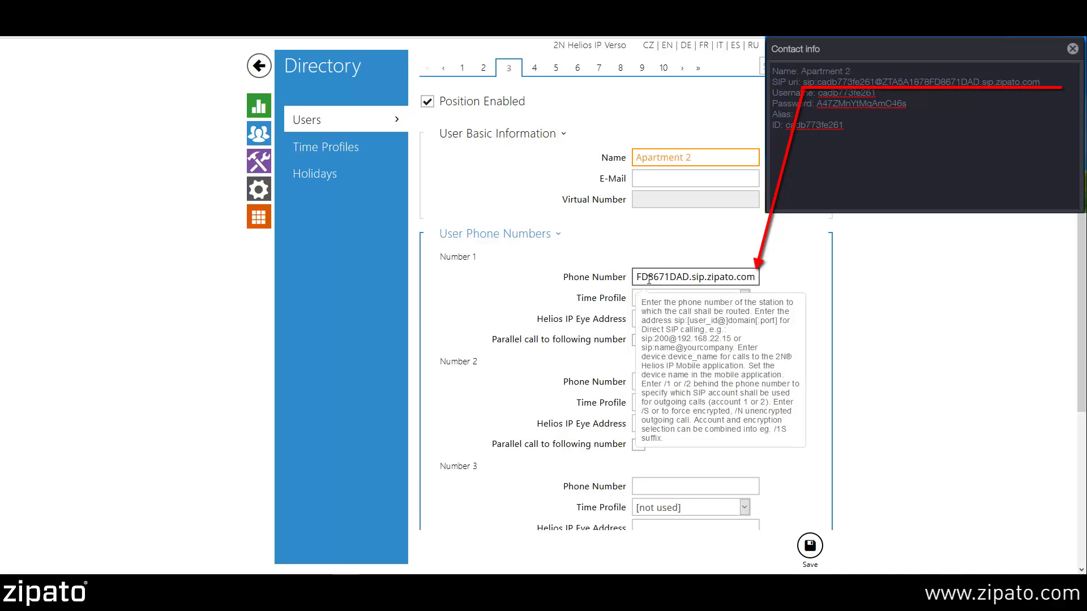
left_click(740, 456)
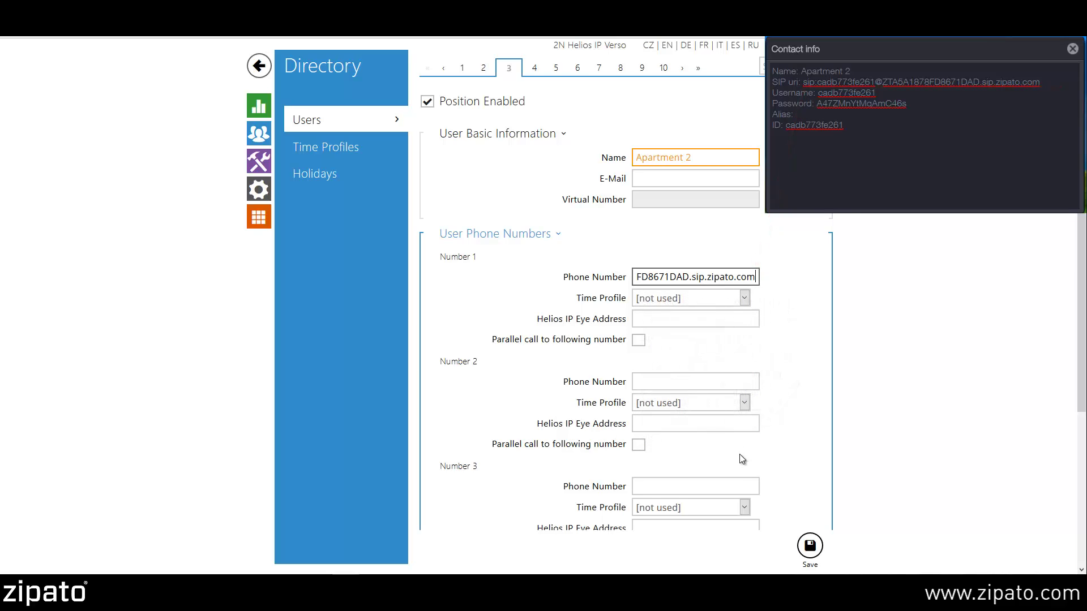
left_click(810, 545)
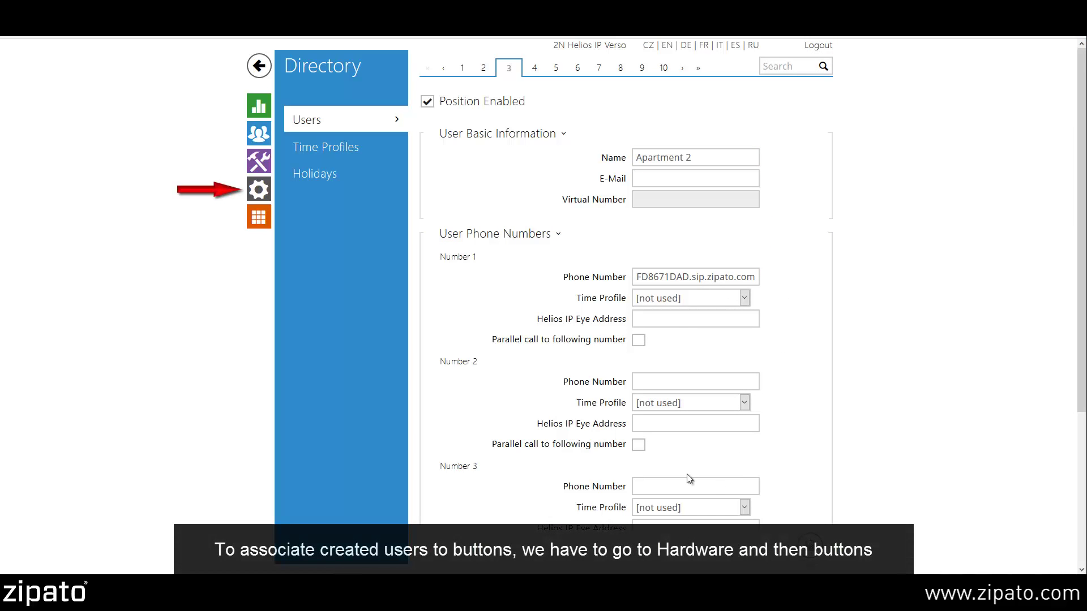
Assign the directory user Master SIP to quick dial button 1 in the hardware button settings
left_click(260, 193)
left_click(315, 231)
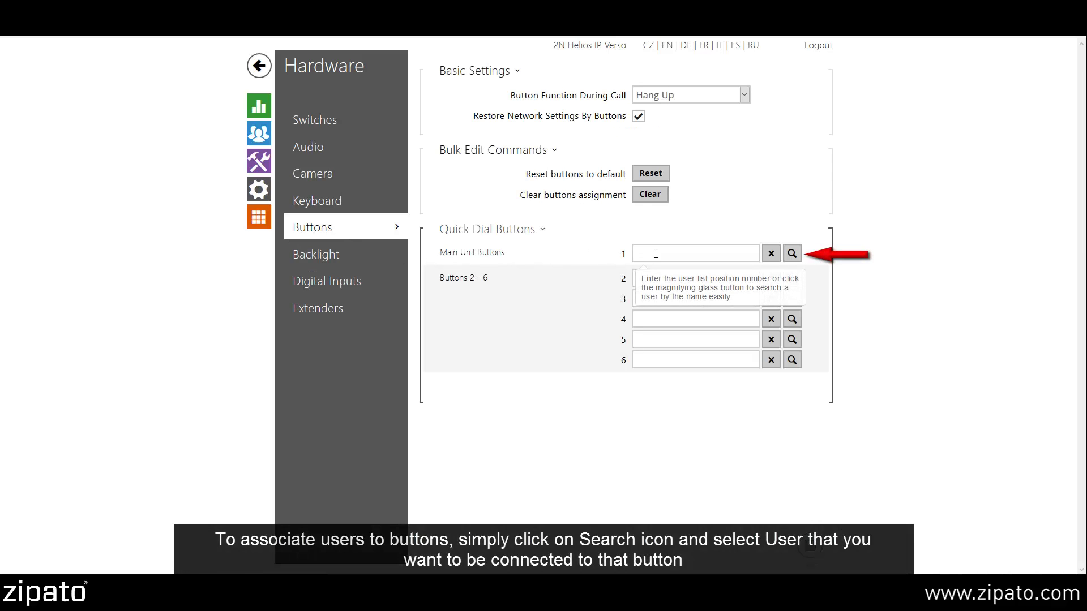
left_click(791, 254)
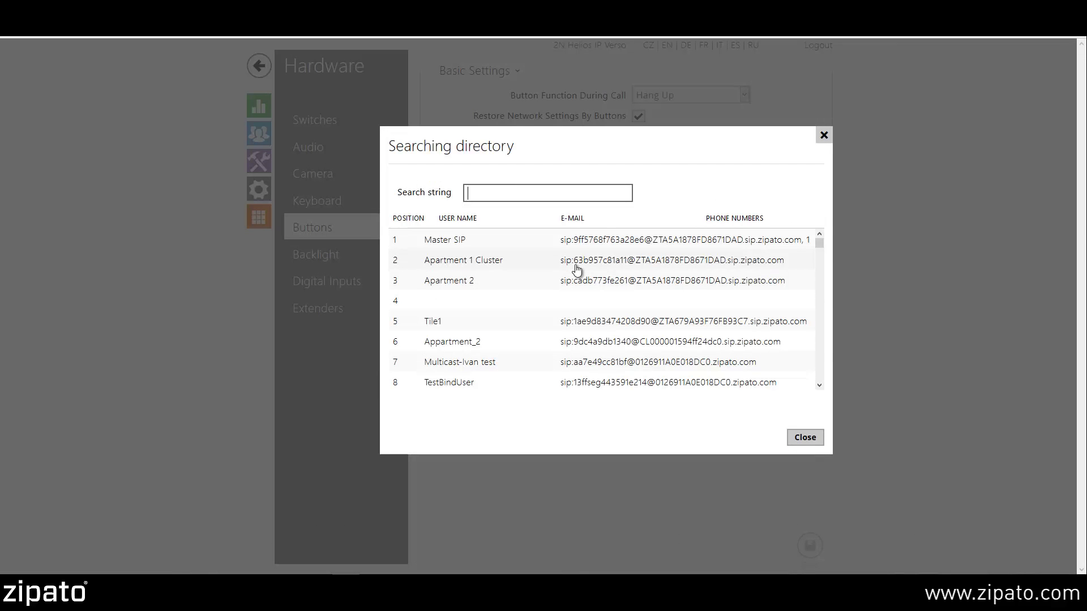
type("Master")
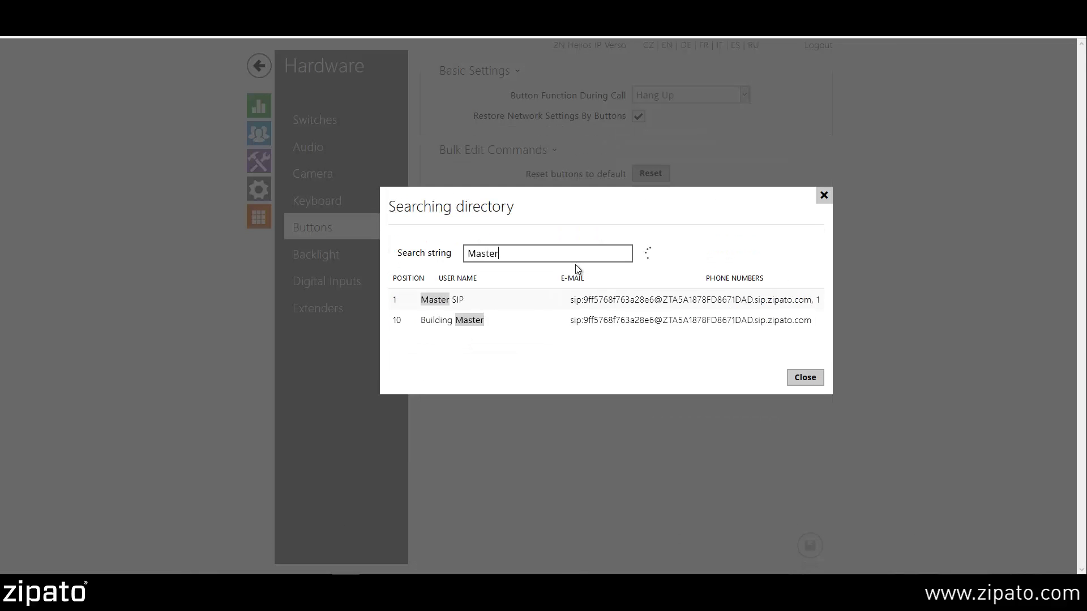
left_click(481, 300)
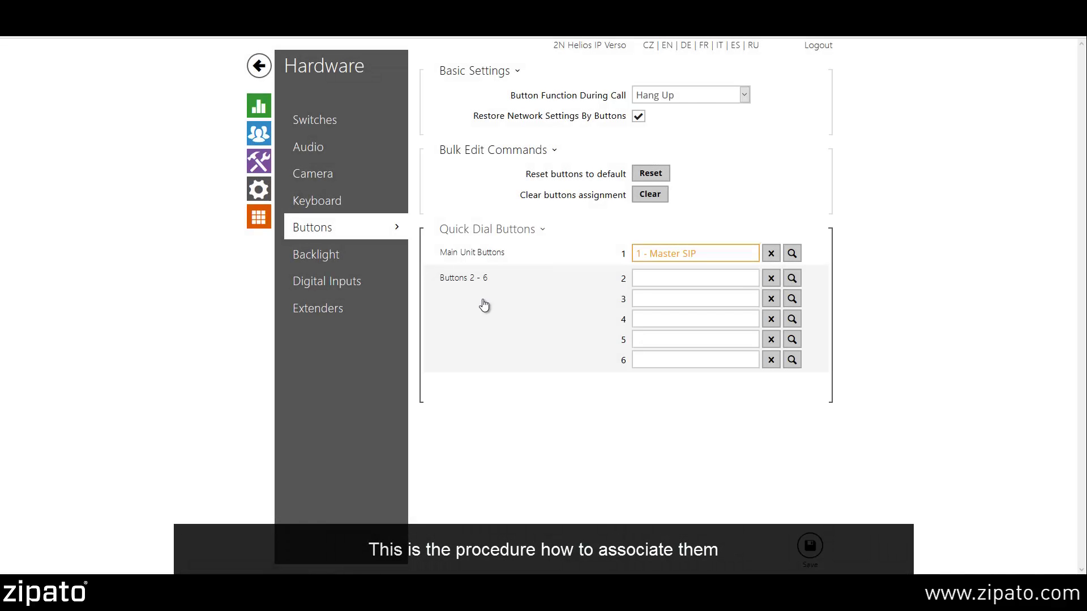
Assign Apartment 1 Cluster to quick dial button 2 and Apartment 2 to button 3, and save the button settings
left_click(792, 279)
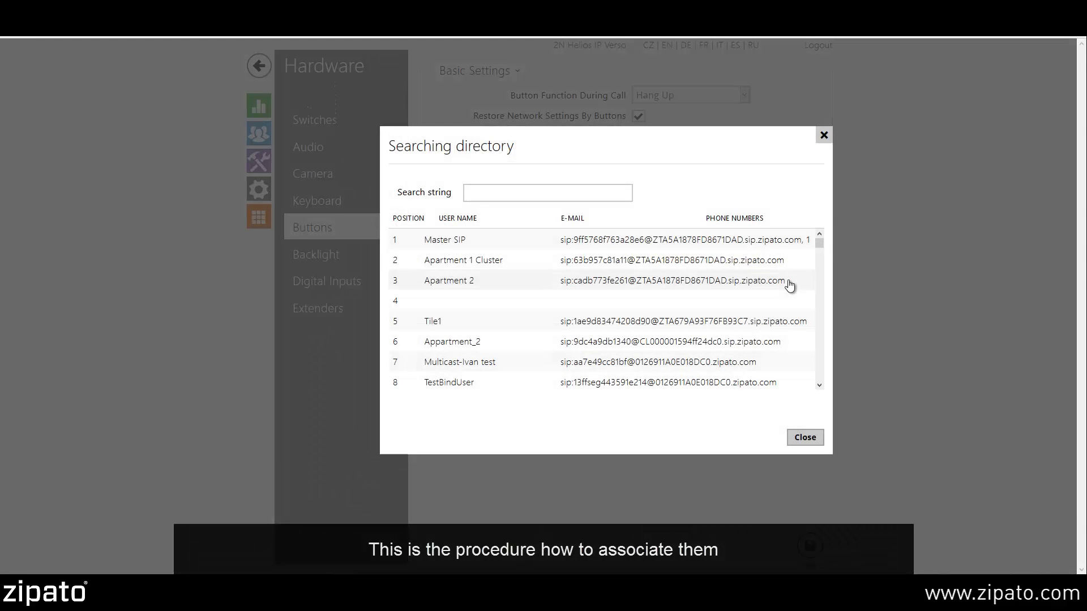
left_click(539, 264)
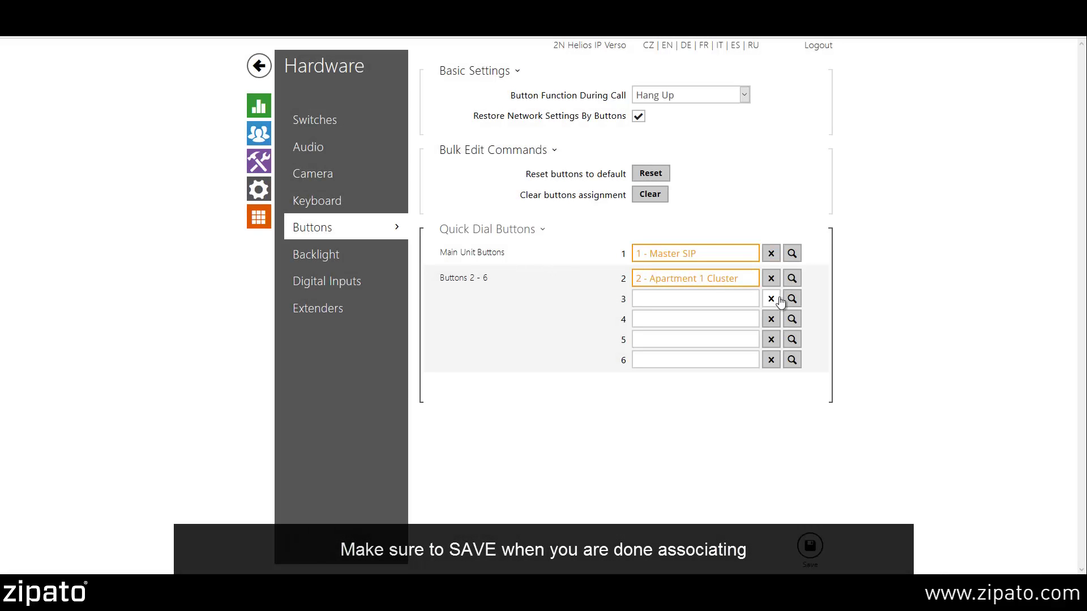
left_click(792, 299)
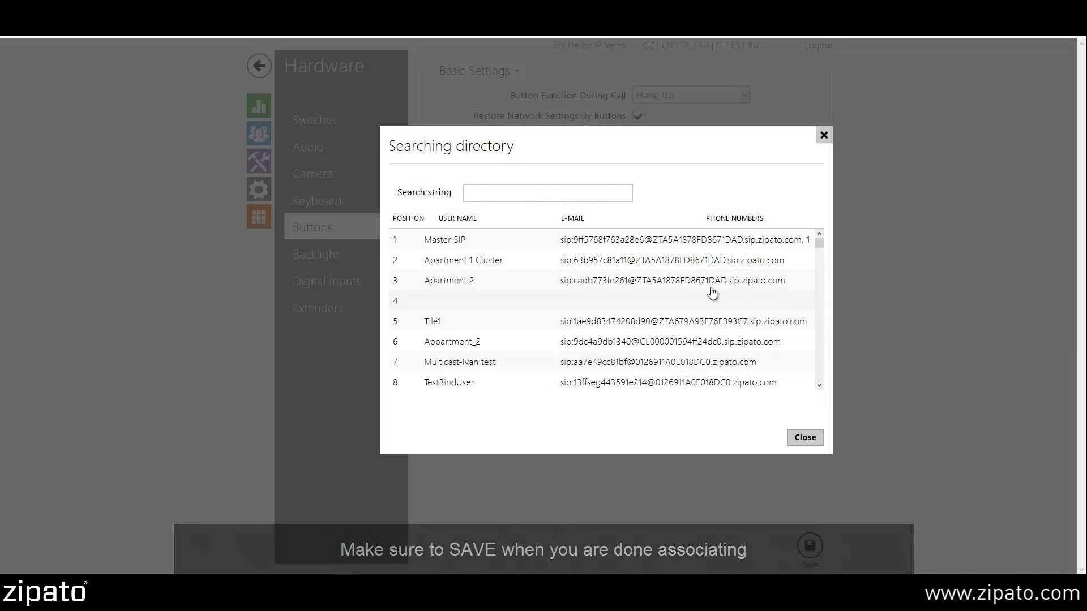
left_click(559, 281)
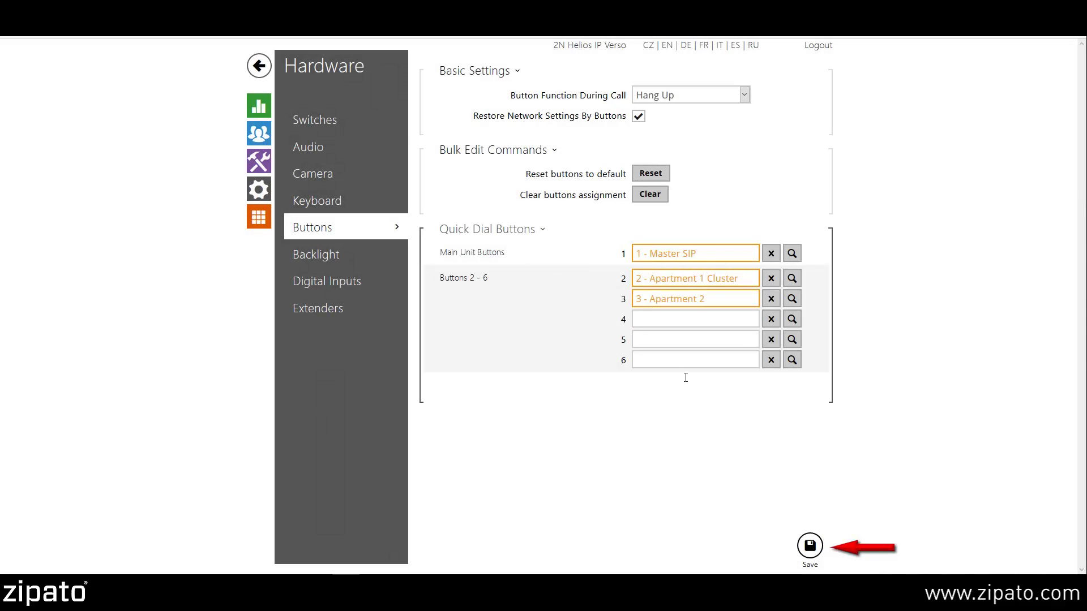
left_click(816, 548)
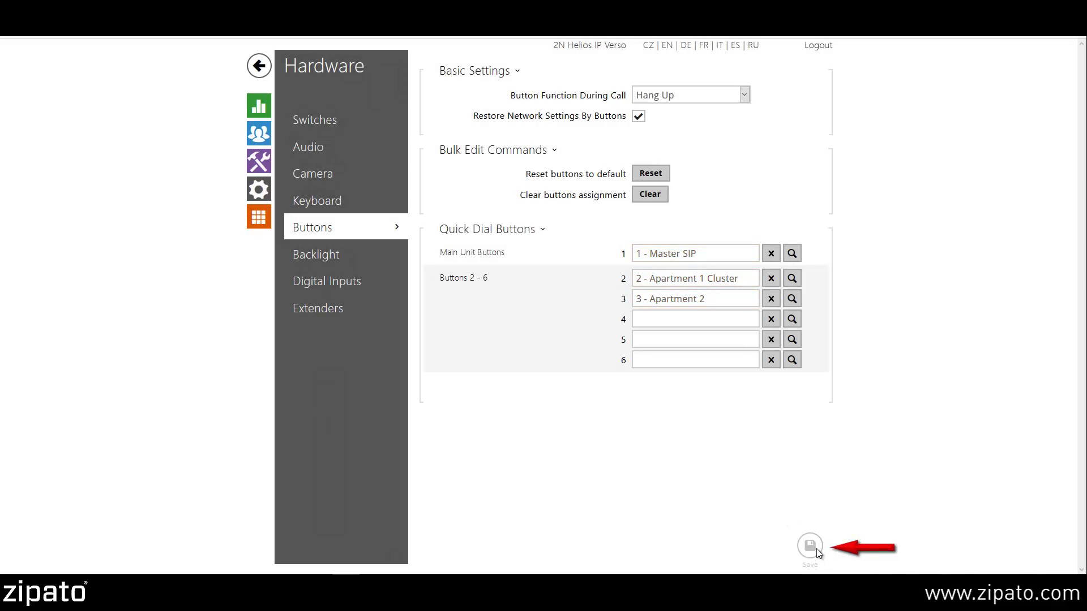